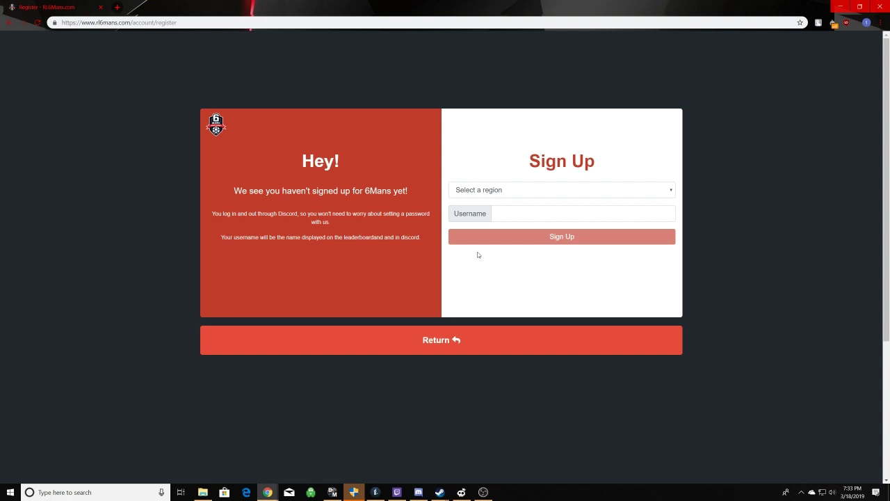
Step: Sign up for 6Mans with the region North America and the username 6Mans_test
{"action": "left_click", "coordinate": [485, 199]}
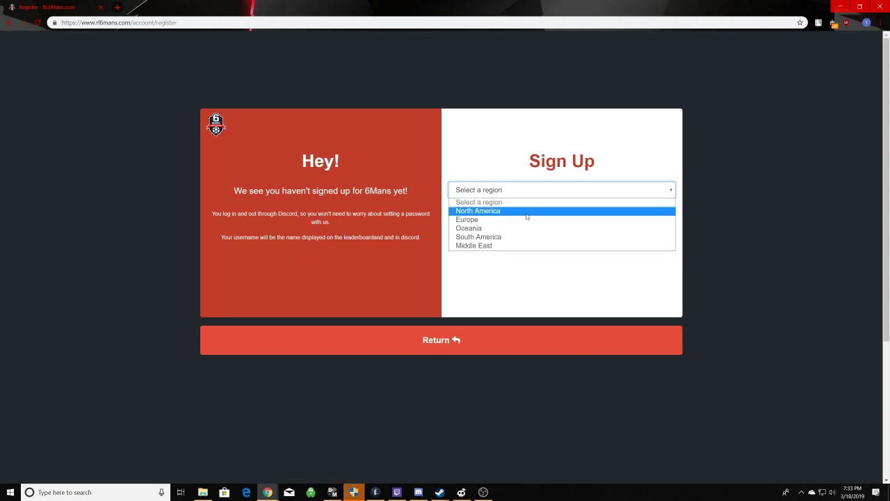
{"action": "left_click", "coordinate": [526, 212]}
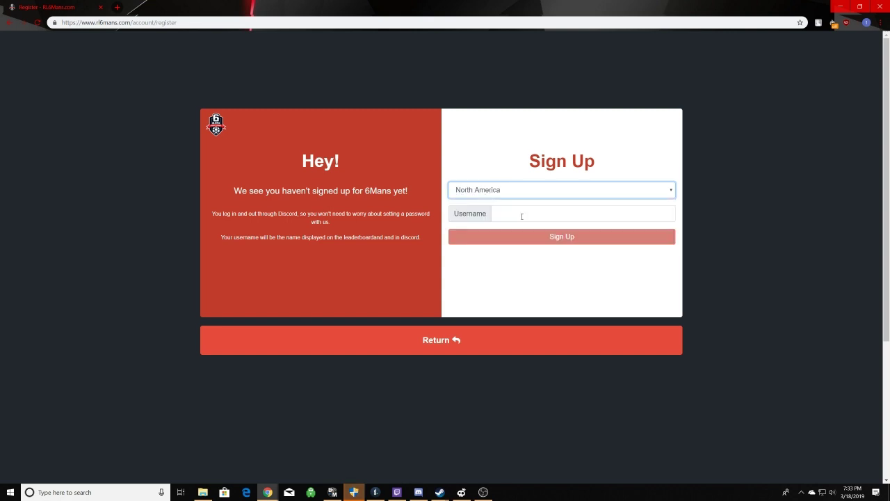
{"action": "left_click", "coordinate": [612, 213]}
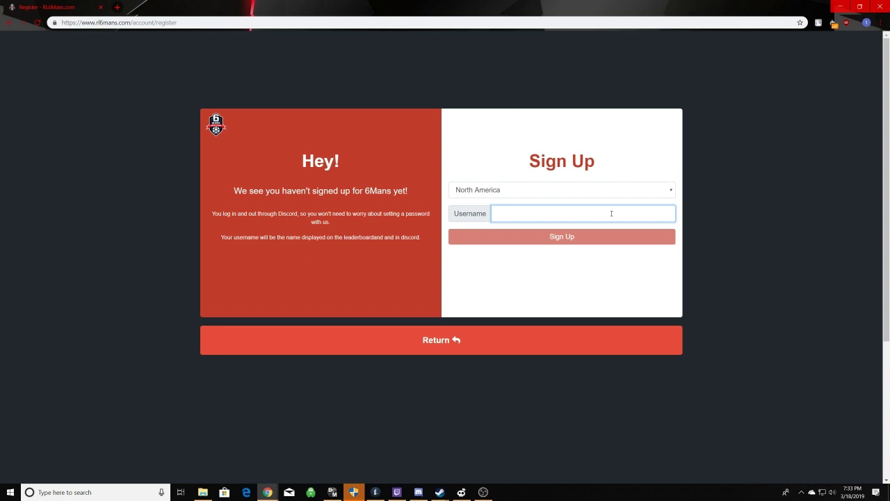
{"action": "type", "text": "1"}
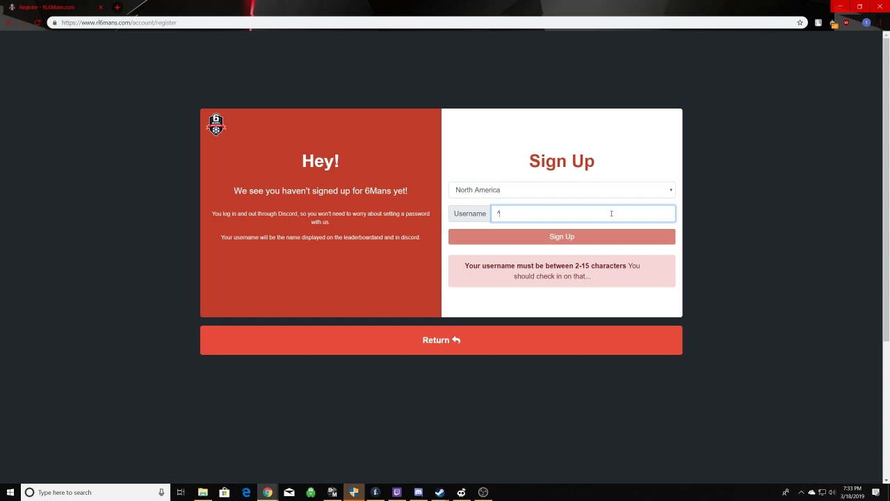
{"action": "type", "text": "Mans_"}
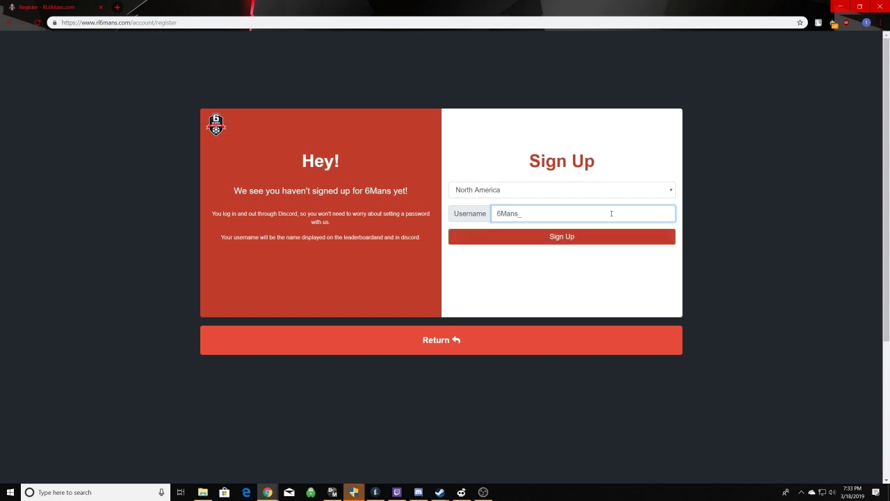
{"action": "type", "text": "test"}
{"action": "key", "text": "Return"}
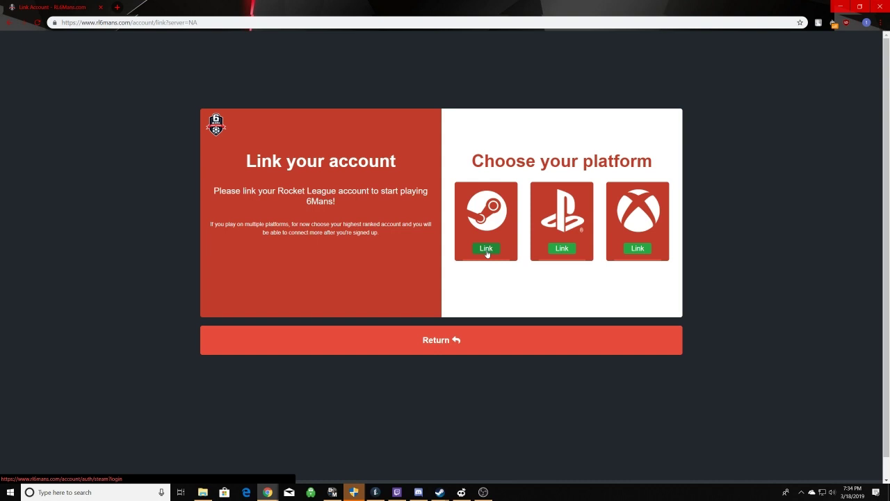
Step: Start linking the Steam platform, switch to a different Steam account and clear the prefilled Steam username
{"action": "left_click", "coordinate": [487, 249]}
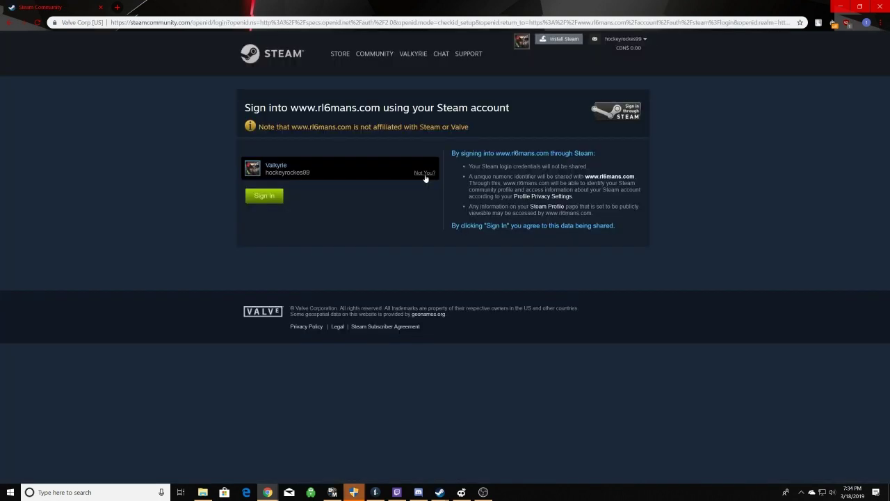
{"action": "left_click", "coordinate": [426, 174]}
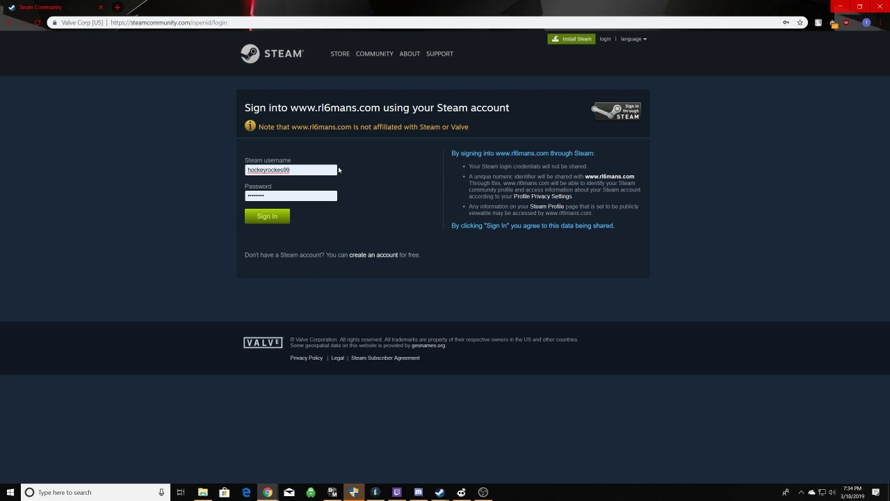
{"action": "double_click", "coordinate": [337, 170]}
{"action": "key", "text": "BackSpace"}
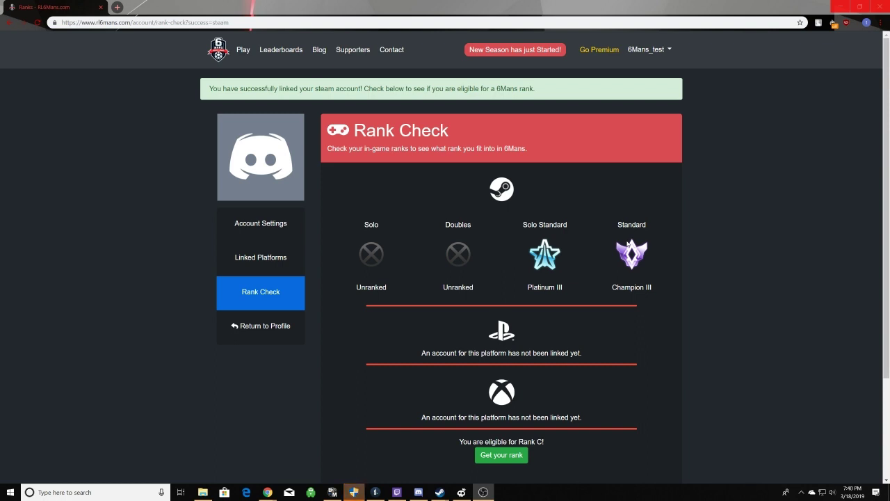
Step: Claim the 6Mans rank for the linked Steam account on the Rank Check page
{"action": "scroll", "coordinate": [662, 230], "scroll_direction": "down", "scroll_amount": 1}
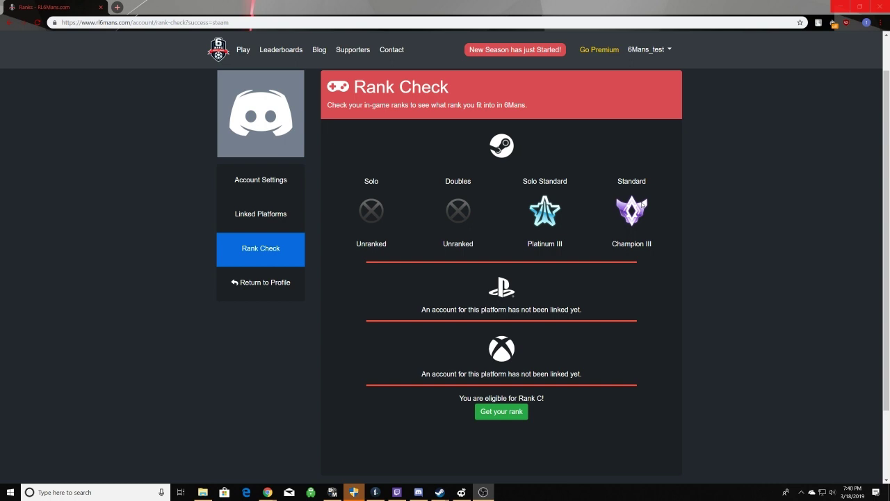
{"action": "left_click", "coordinate": [497, 417]}
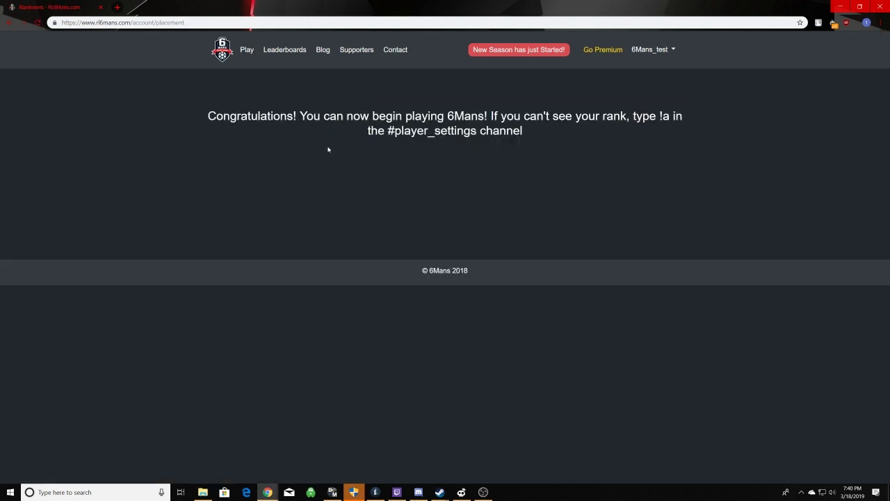
Step: Switch to Discord, open the player_settings channel of RL 6 Mans NA and write the command !a as a message
{"action": "left_click", "coordinate": [418, 492]}
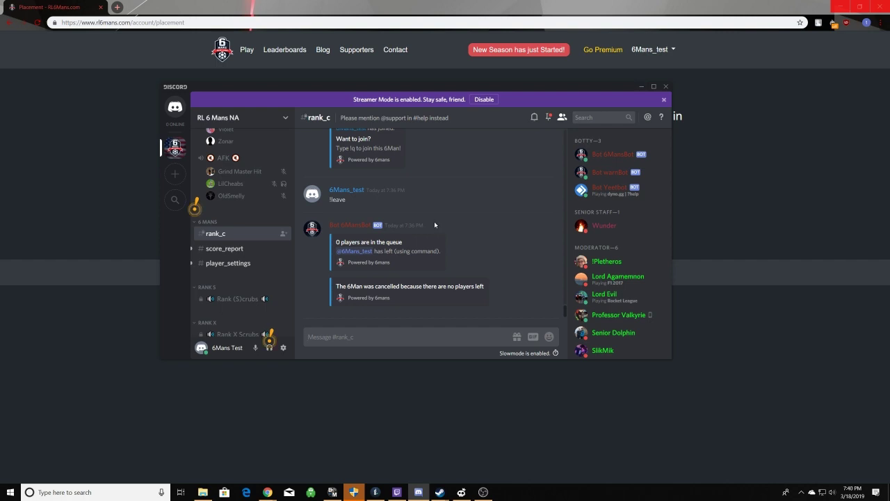
{"action": "scroll", "coordinate": [235, 205], "scroll_direction": "down", "scroll_amount": 3}
{"action": "scroll", "coordinate": [238, 212], "scroll_direction": "down", "scroll_amount": 3}
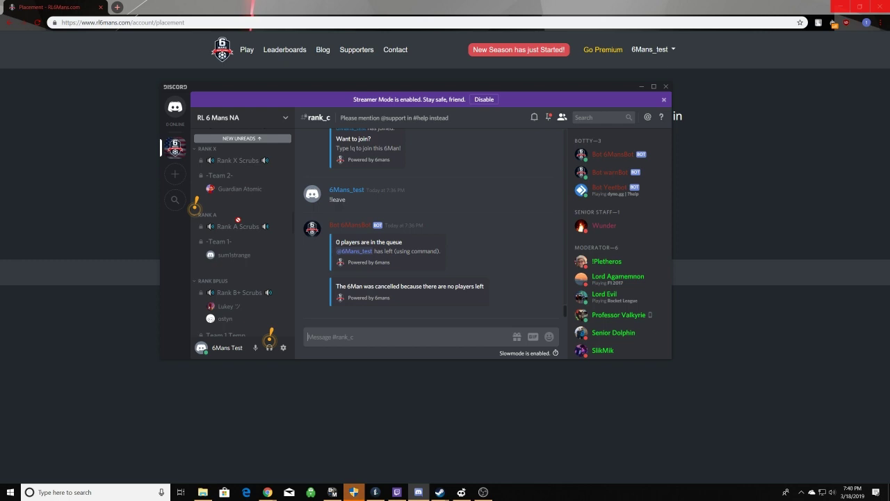
{"action": "scroll", "coordinate": [245, 227], "scroll_direction": "down", "scroll_amount": 5}
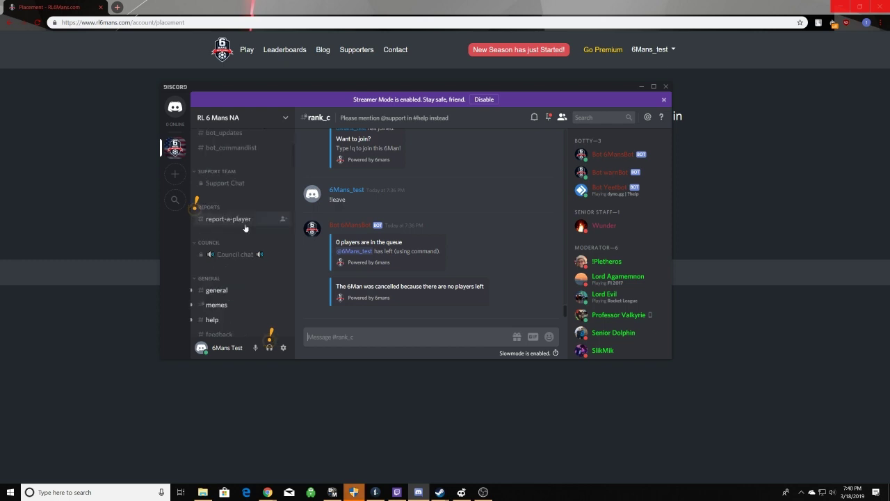
{"action": "scroll", "coordinate": [245, 228], "scroll_direction": "down", "scroll_amount": 5}
{"action": "scroll", "coordinate": [236, 209], "scroll_direction": "up", "scroll_amount": 15}
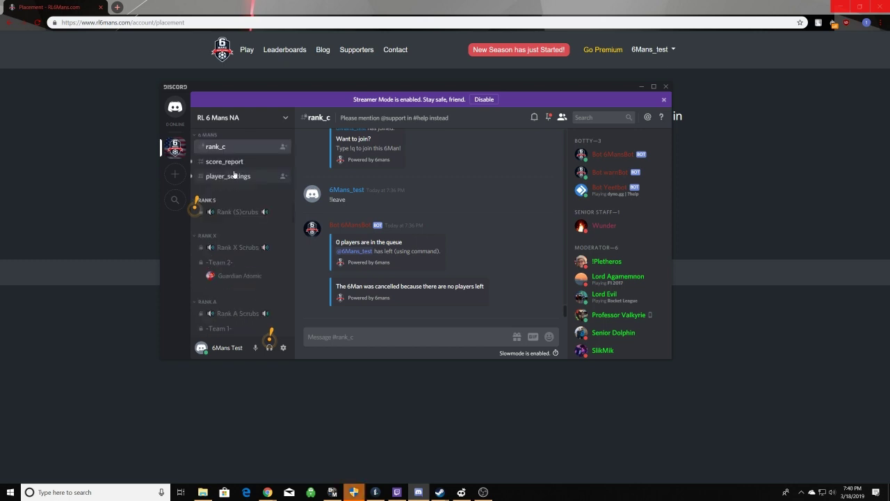
{"action": "left_click", "coordinate": [234, 176]}
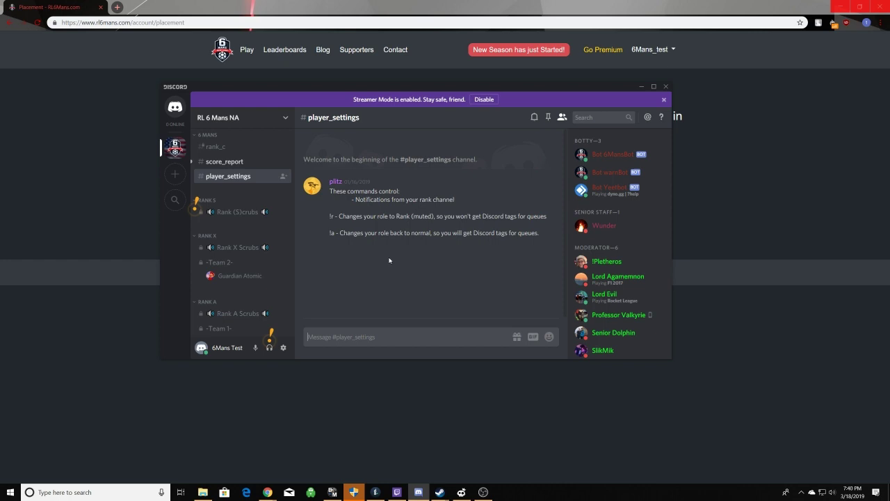
{"action": "type", "text": "!a"}
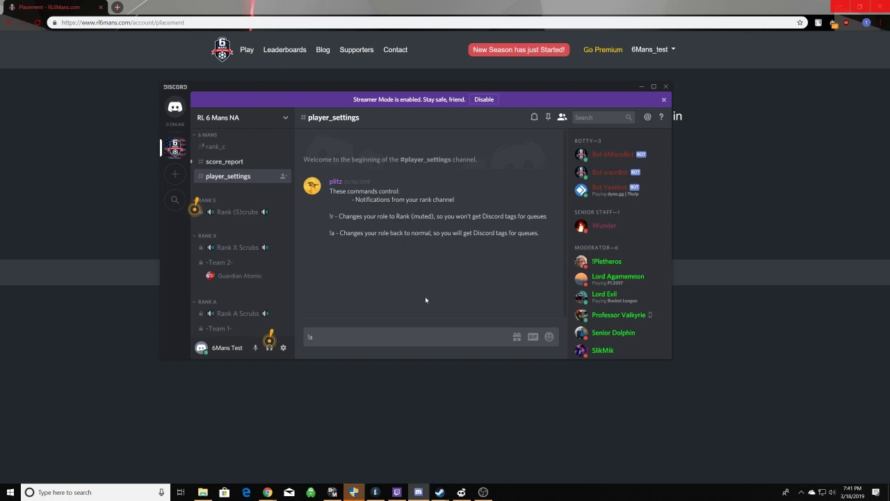
Step: Join the queue in the rank_c channel with !q and leave it again with !leave
{"action": "left_click", "coordinate": [232, 152]}
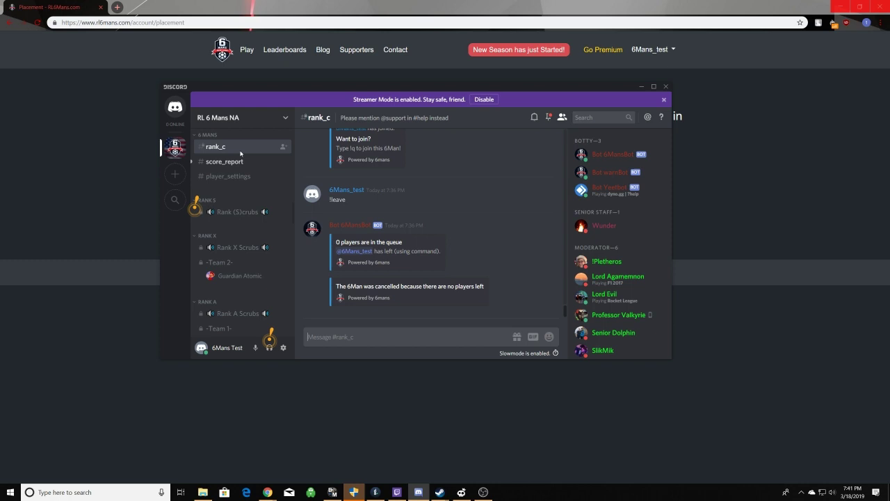
{"action": "scroll", "coordinate": [241, 153], "scroll_direction": "up", "scroll_amount": 1}
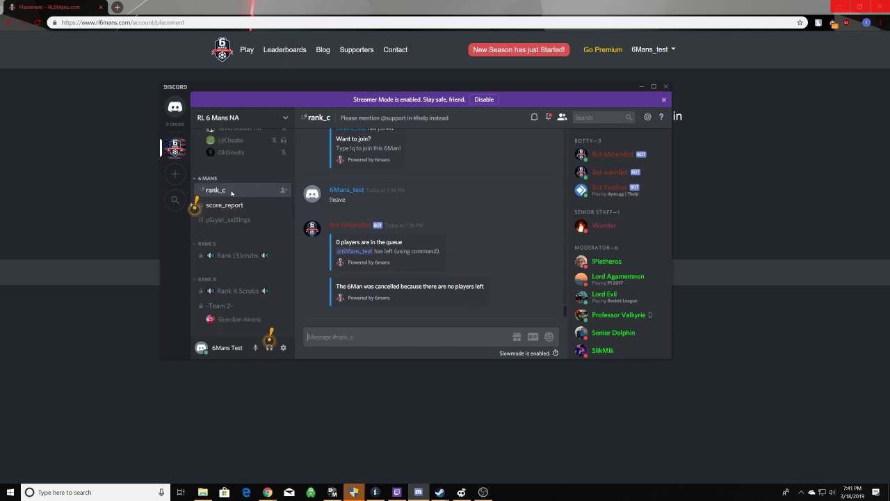
{"action": "type", "text": "!q"}
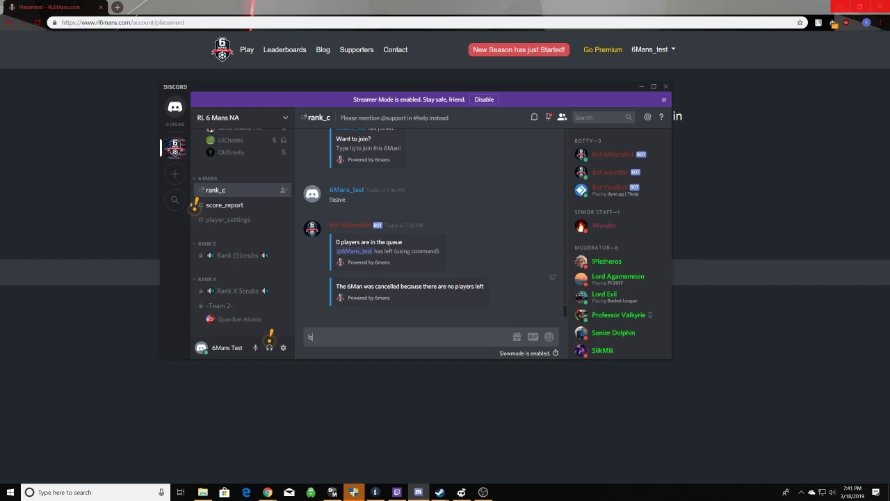
{"action": "key", "text": "Return"}
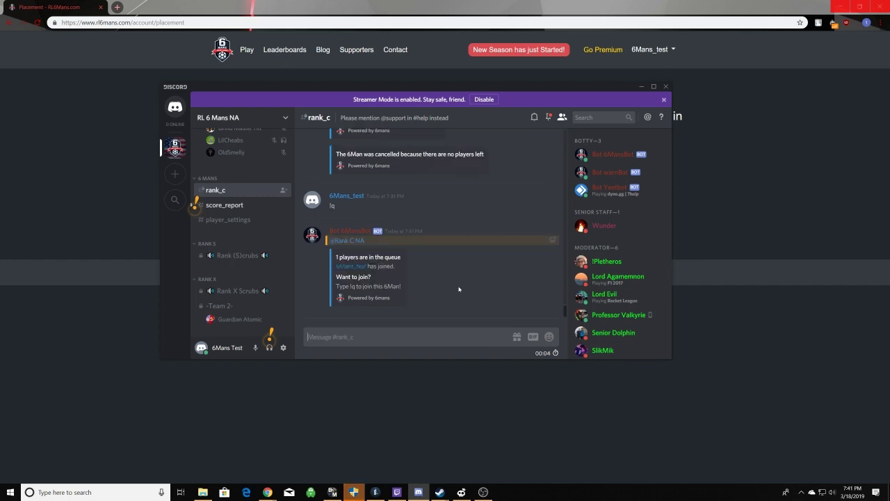
{"action": "type", "text": "!leave"}
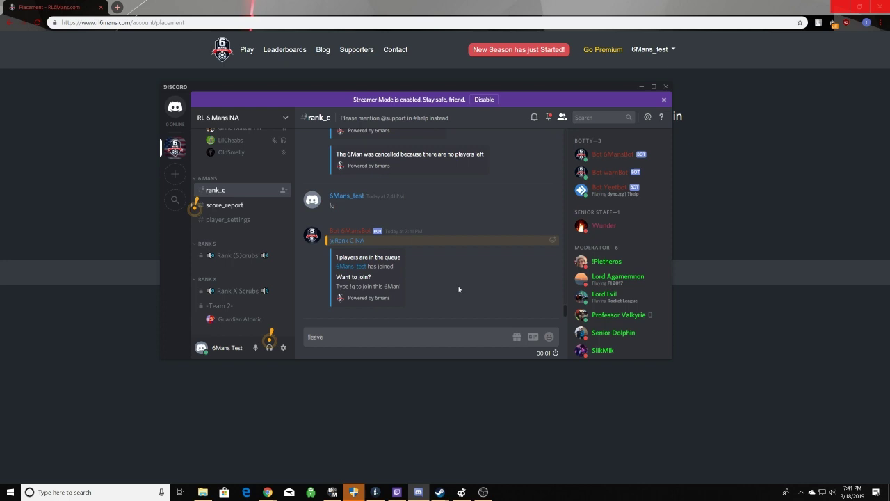
{"action": "key", "text": "Return"}
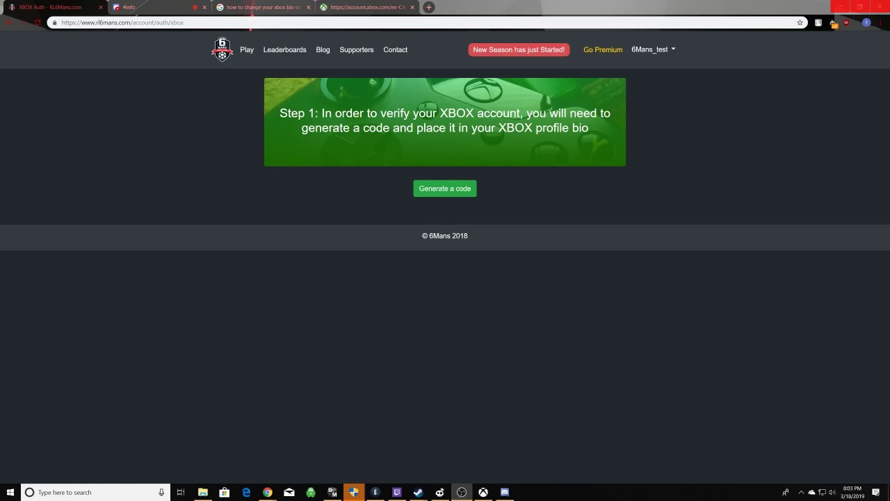
Step: In the browser's Xbox privacy settings, allow Everyone to see the Xbox profile and go to the end of the form
{"action": "left_click", "coordinate": [354, 5]}
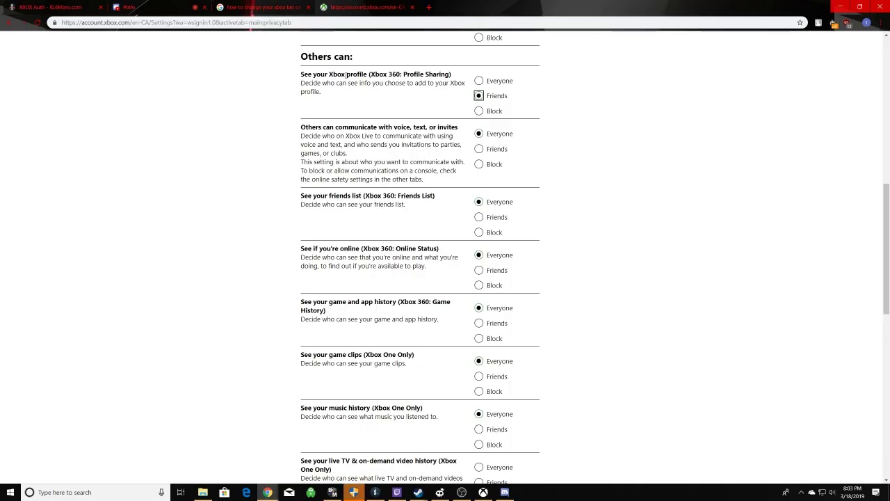
{"action": "left_click", "coordinate": [479, 81]}
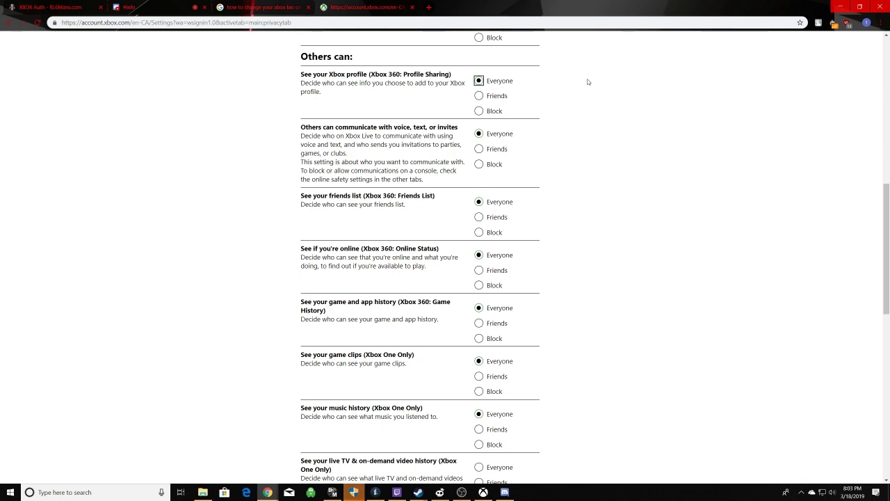
{"action": "scroll", "coordinate": [606, 111], "scroll_direction": "down", "scroll_amount": 5}
{"action": "scroll", "coordinate": [606, 112], "scroll_direction": "down", "scroll_amount": 3}
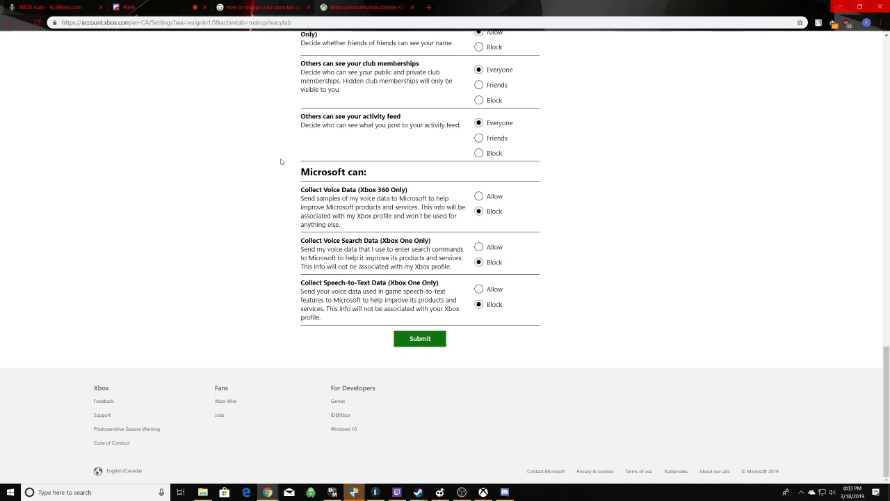
Step: Return to the RL6Mans Xbox verification page, generate a verification code and select its characters
{"action": "key", "text": "ctrl+Tab"}
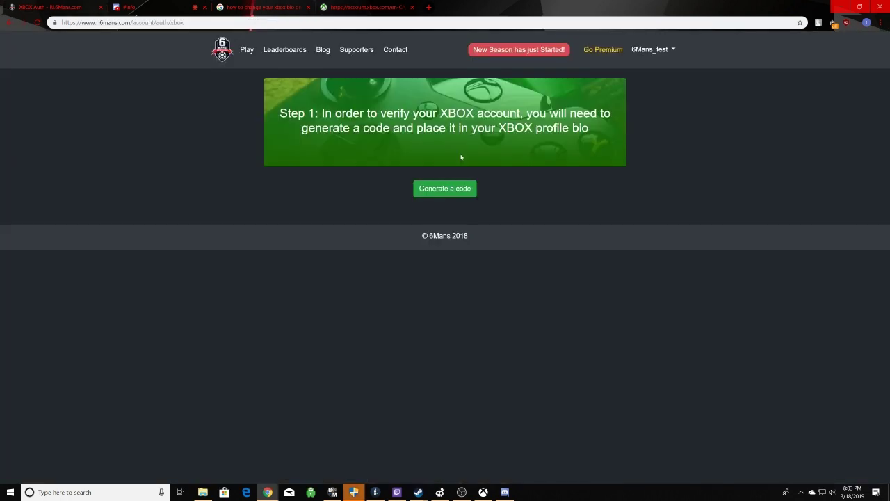
{"action": "left_click", "coordinate": [464, 191]}
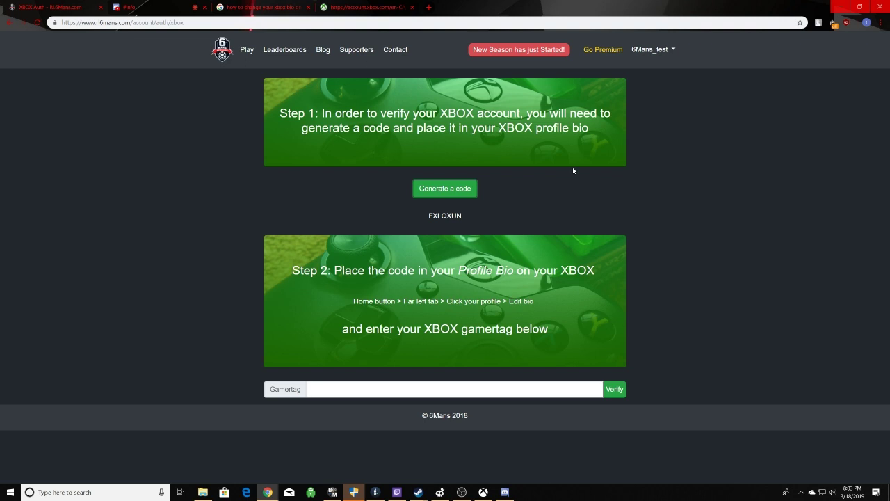
{"action": "left_click_drag", "start_coordinate": [462, 215], "coordinate": [442, 216]}
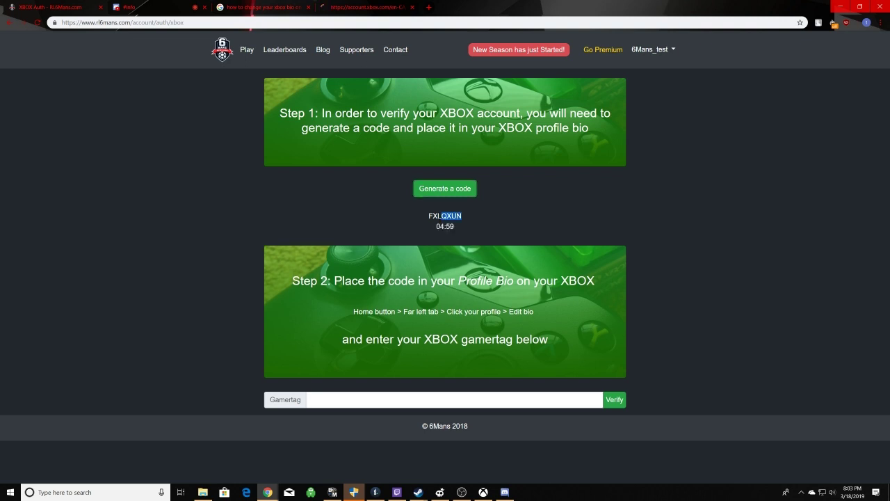
Step: Switch to the Xbox app, open the profile customization containing the bio and save the profile
{"action": "key", "text": "alt+Tab"}
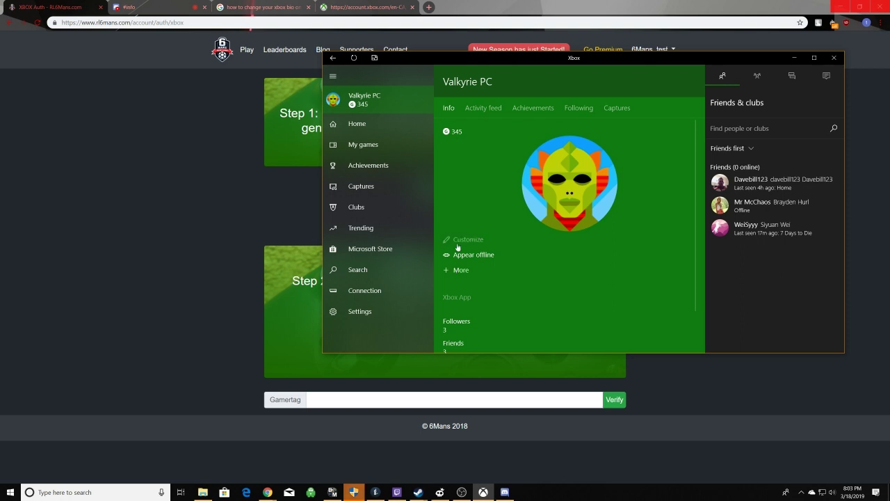
{"action": "left_click", "coordinate": [458, 245]}
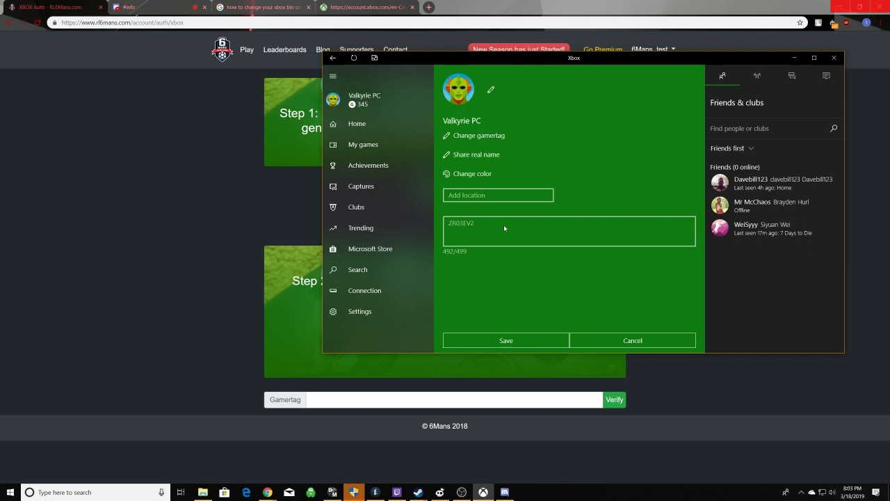
{"action": "left_click", "coordinate": [518, 340]}
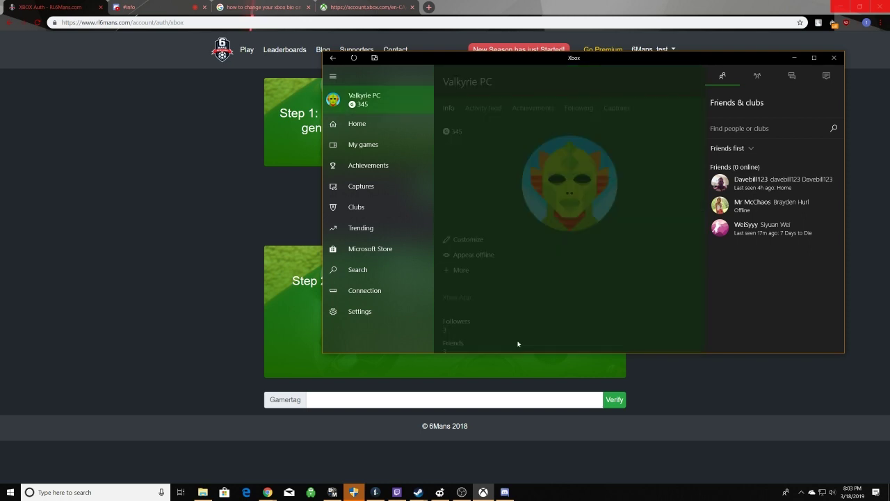
Step: Return to the browser, verify the Xbox account with its gamertag and highlight the Xbox result on the Rank Check page
{"action": "left_click", "coordinate": [194, 197]}
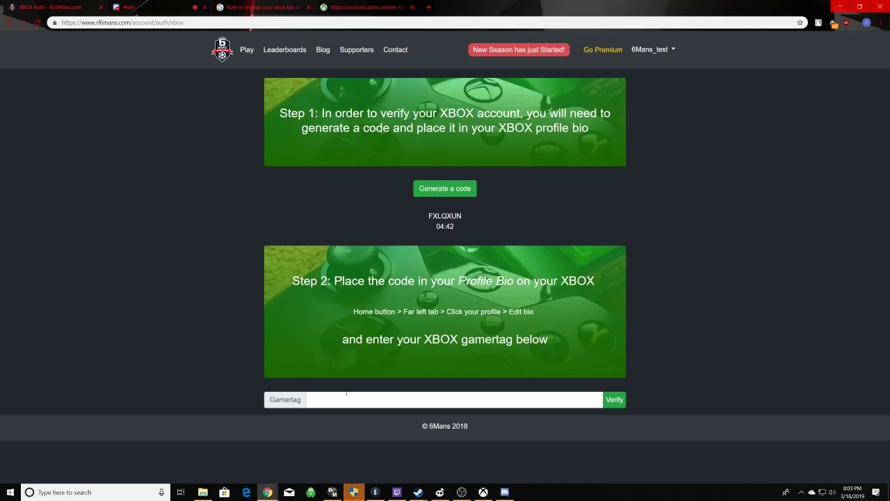
{"action": "left_click", "coordinate": [346, 393]}
{"action": "type", "text": "Valkyrie PC"}
{"action": "left_click", "coordinate": [614, 400]}
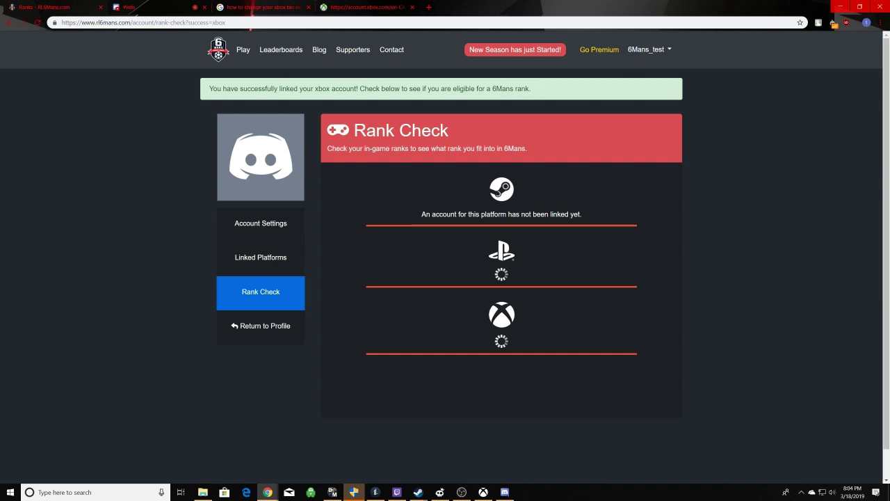
{"action": "triple_click", "coordinate": [640, 344]}
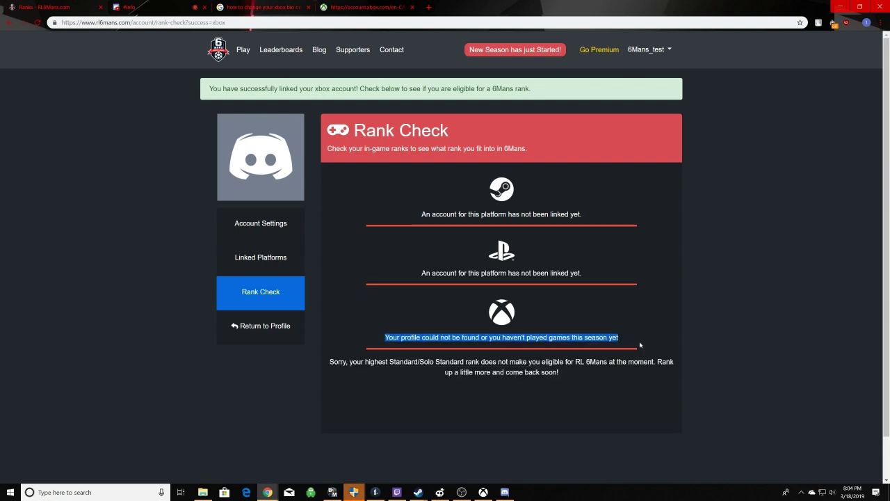